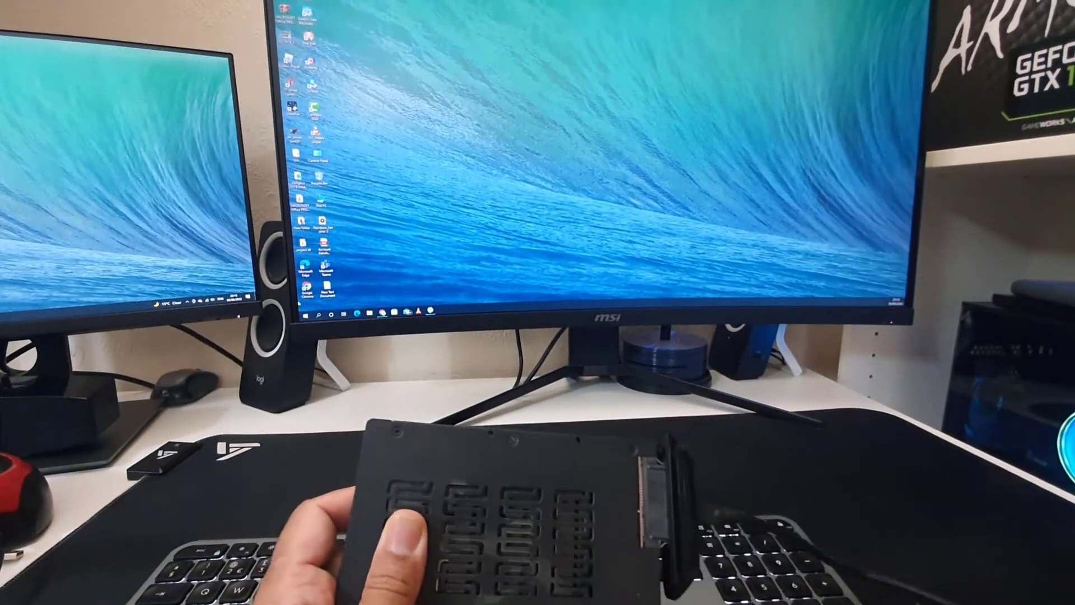
Open This PC from the desktop to show BOOTCAMP (D:), and centre the window.
right_click(296, 237)
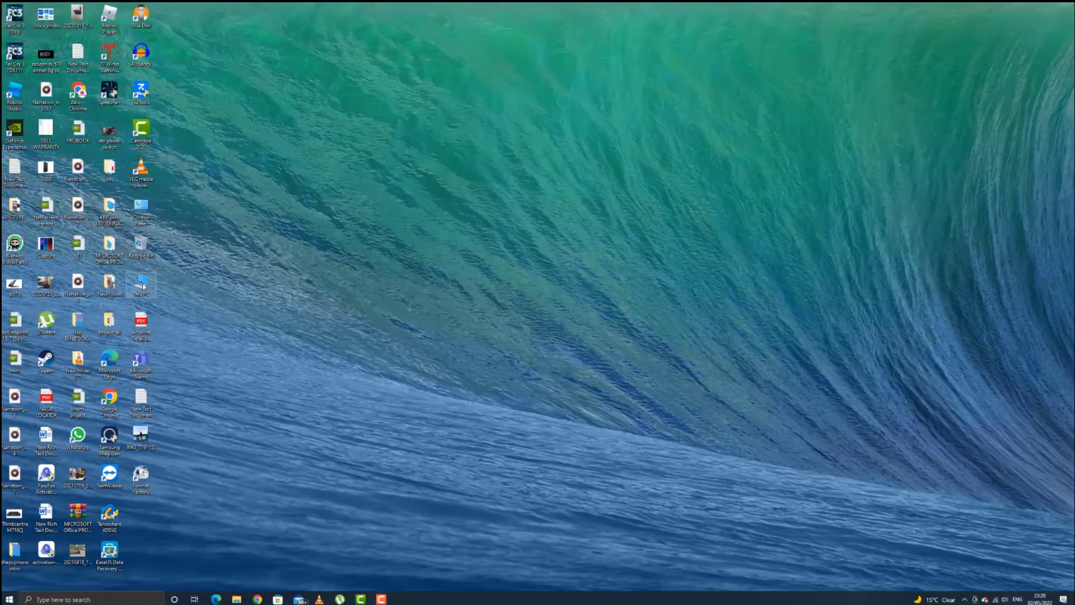
double_click(143, 286)
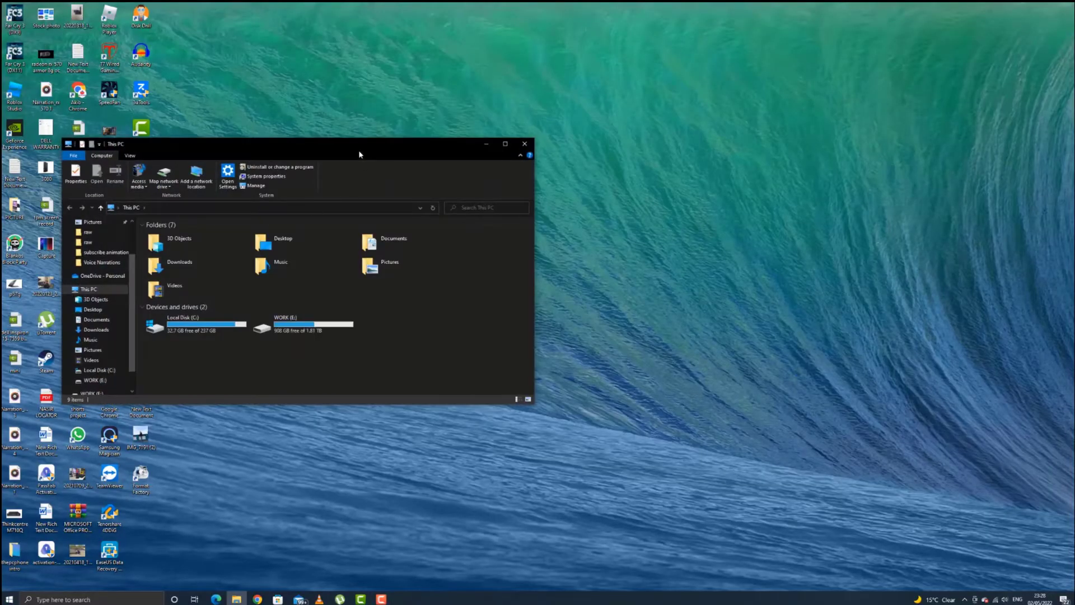
drag(358, 147, 538, 70)
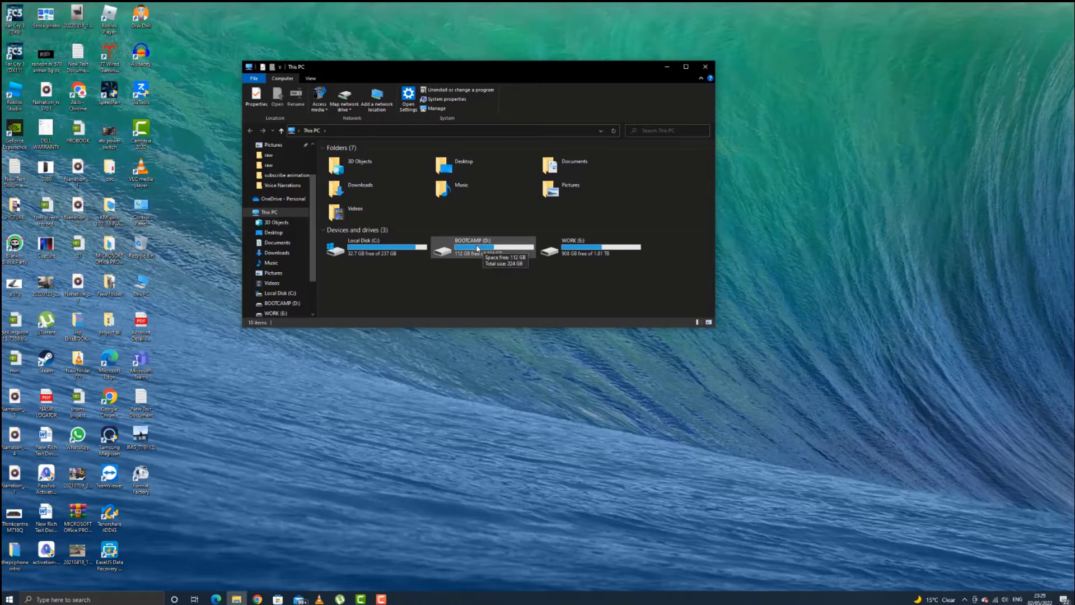
Open the BOOTCAMP (D:) drive and move its window to the upper right.
click(482, 250)
double_click(482, 250)
drag(457, 71, 796, 53)
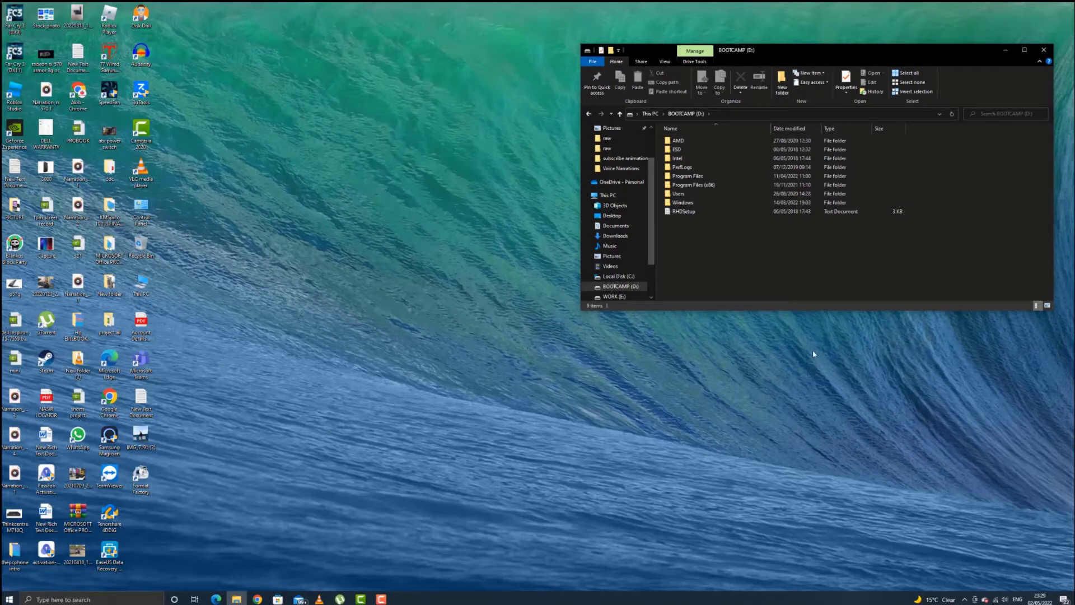
Open a second This PC window on the left and line up both windows.
click(147, 295)
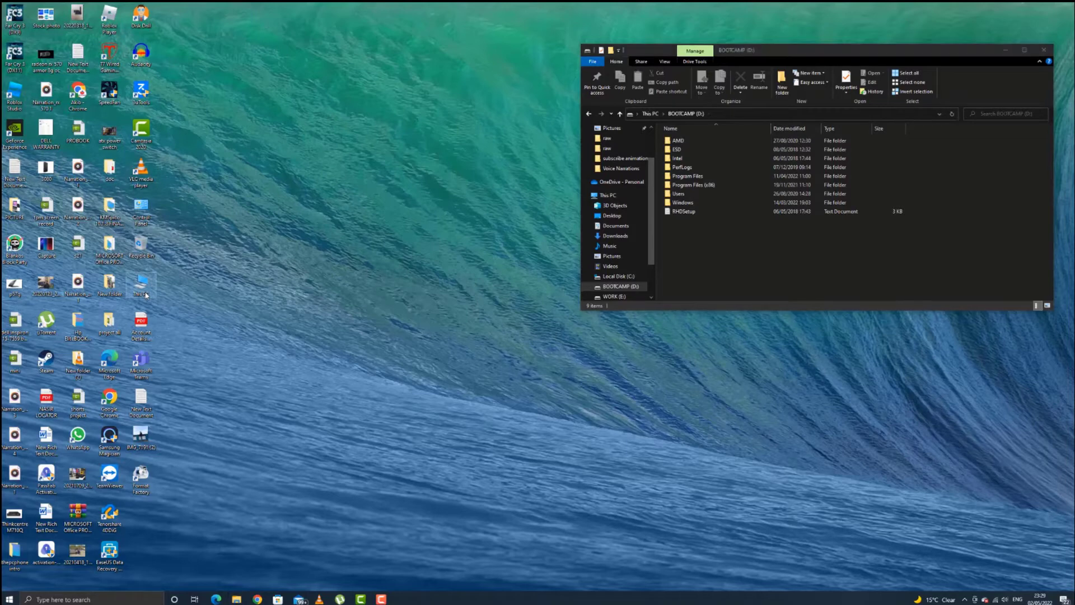
double_click(146, 295)
drag(846, 54, 268, 96)
drag(827, 49, 828, 93)
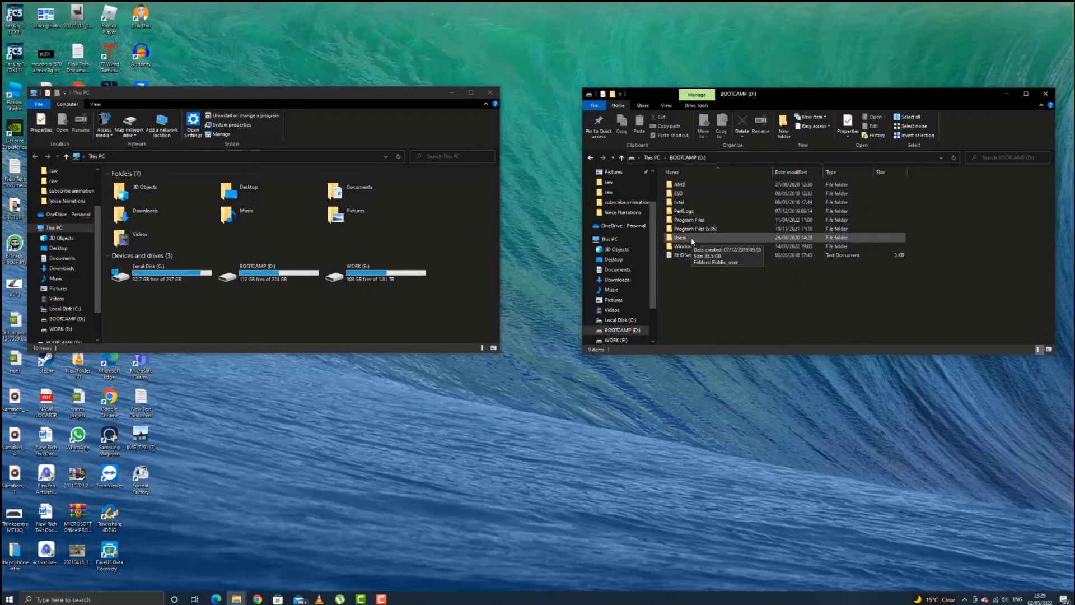
On BOOTCAMP (D:), open Users and then the user profile folder.
double_click(692, 241)
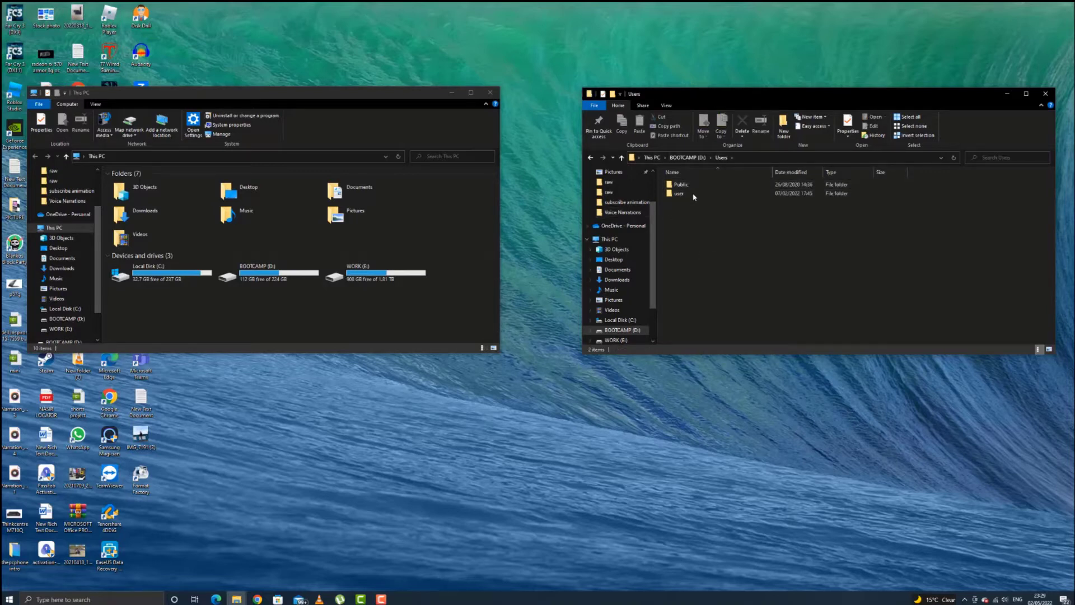
click(679, 195)
double_click(703, 193)
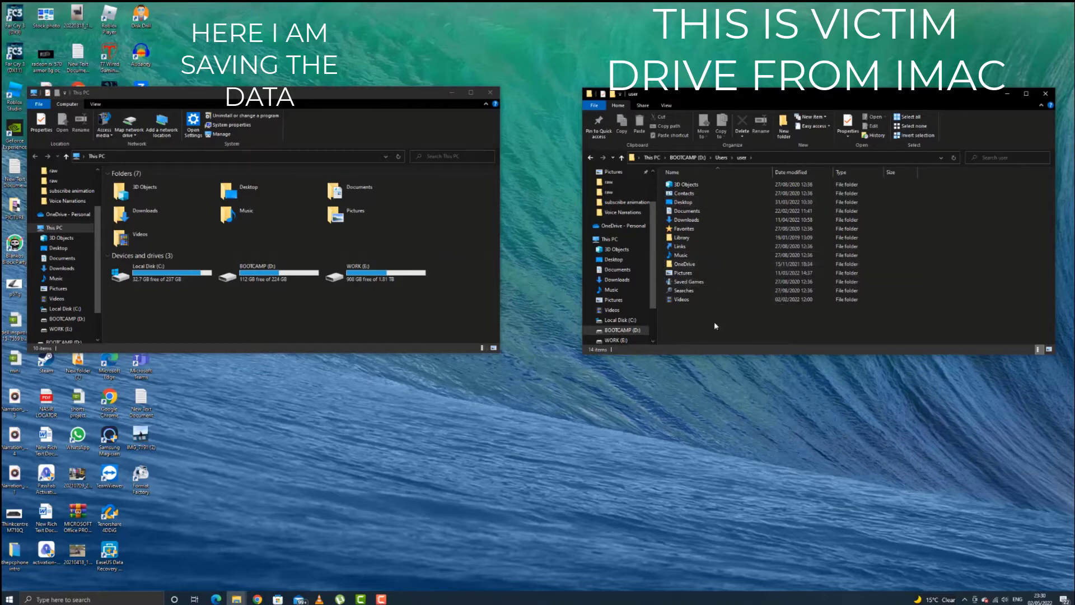
Open the user's Desktop folder (102 items) and stretch the window to full screen height.
double_click(698, 201)
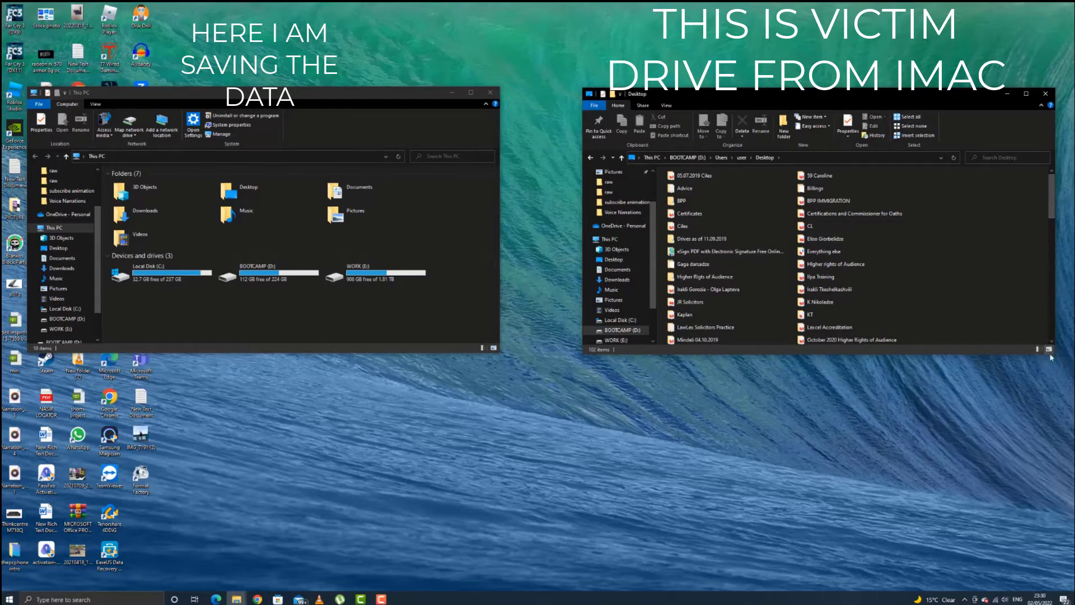
drag(1055, 354, 1066, 593)
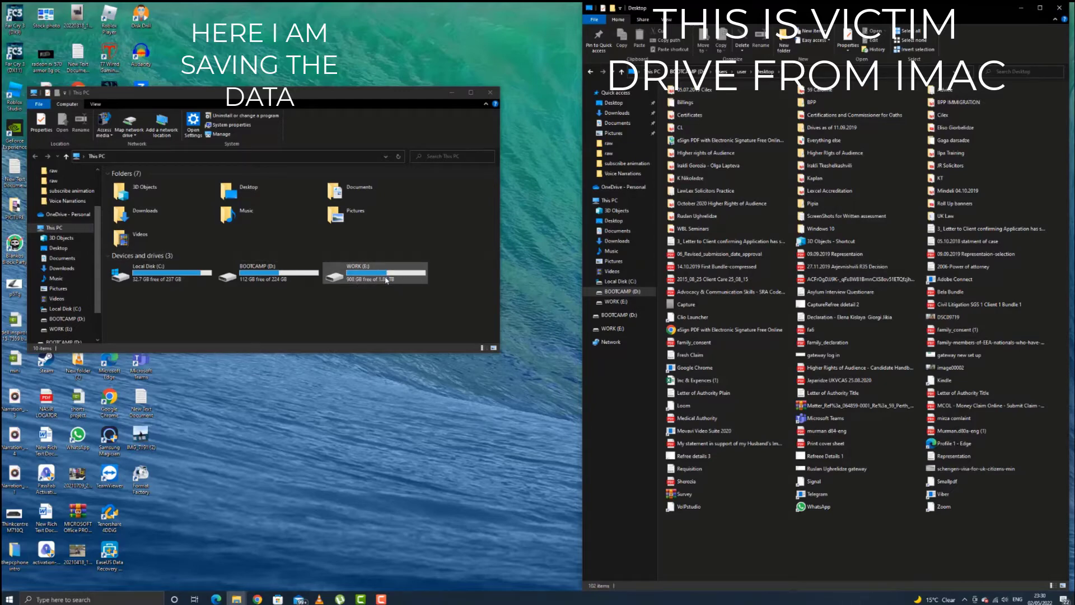
On WORK (E:), create a folder named 'bootcamp backups' and open it.
double_click(410, 280)
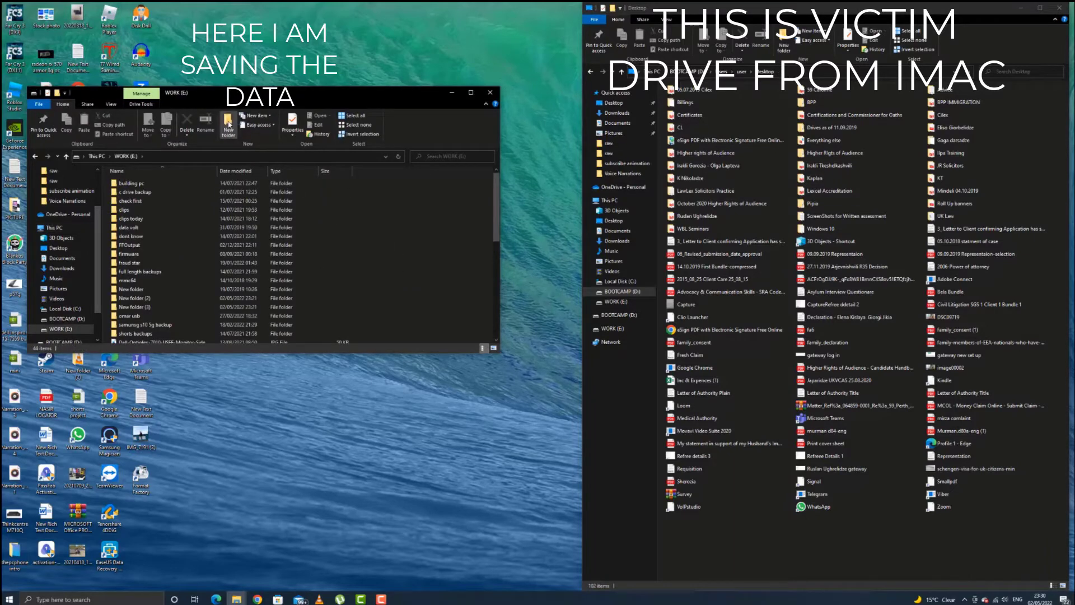
click(228, 124)
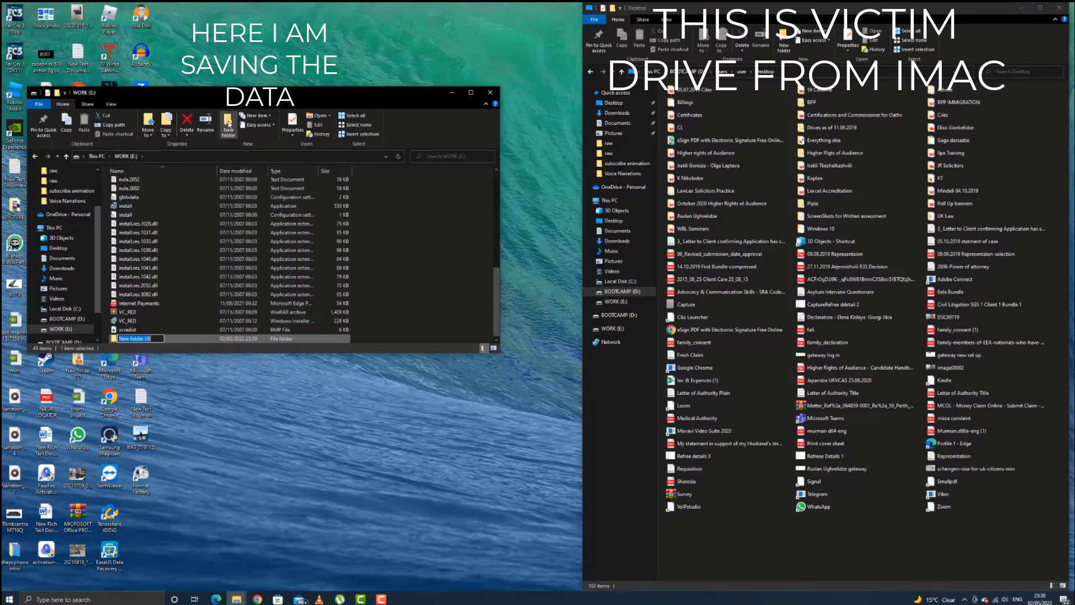
text(bootcamp backups)
key(Return)
key(Return)
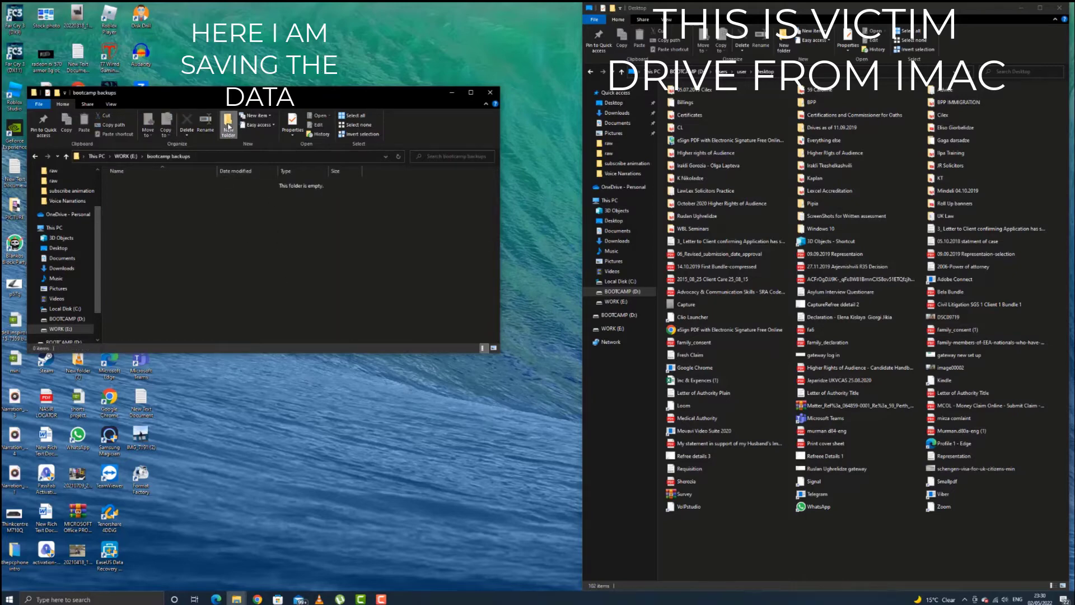
Create and open an empty 'desktop' subfolder inside bootcamp backups.
click(227, 127)
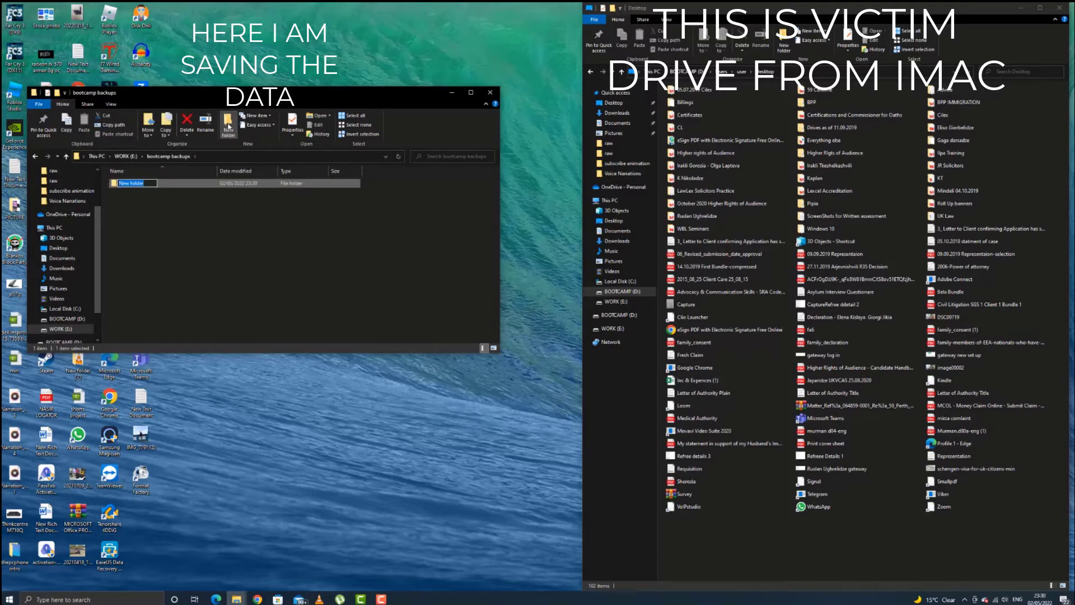
text(desktop)
key(Return)
key(Return)
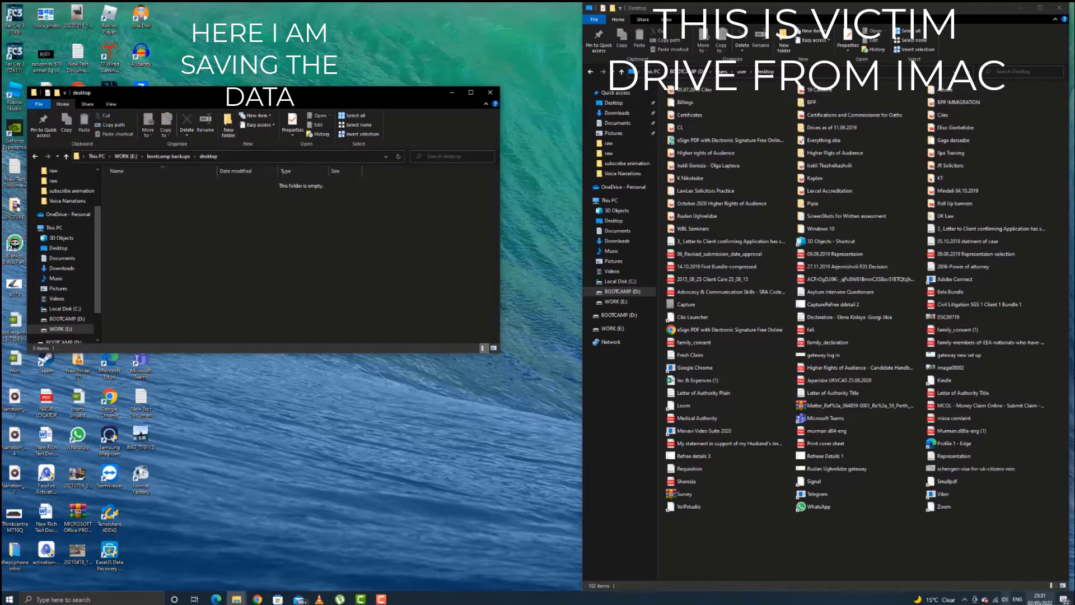
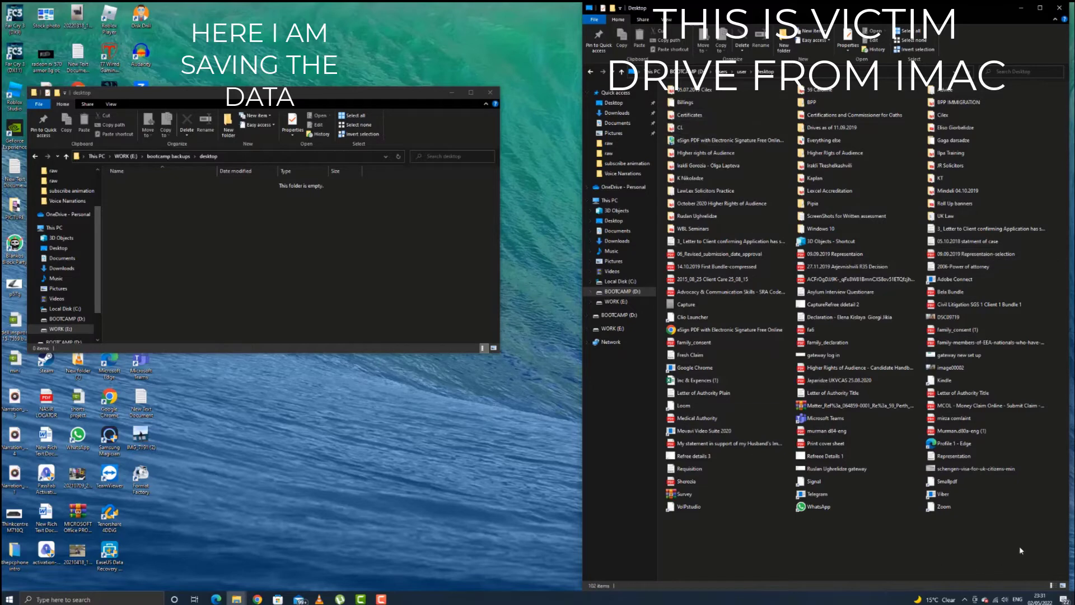
Select all 102 files in the iMac Desktop folder and bring up their context menu.
drag(1040, 539, 653, 93)
click(892, 540)
click(872, 498)
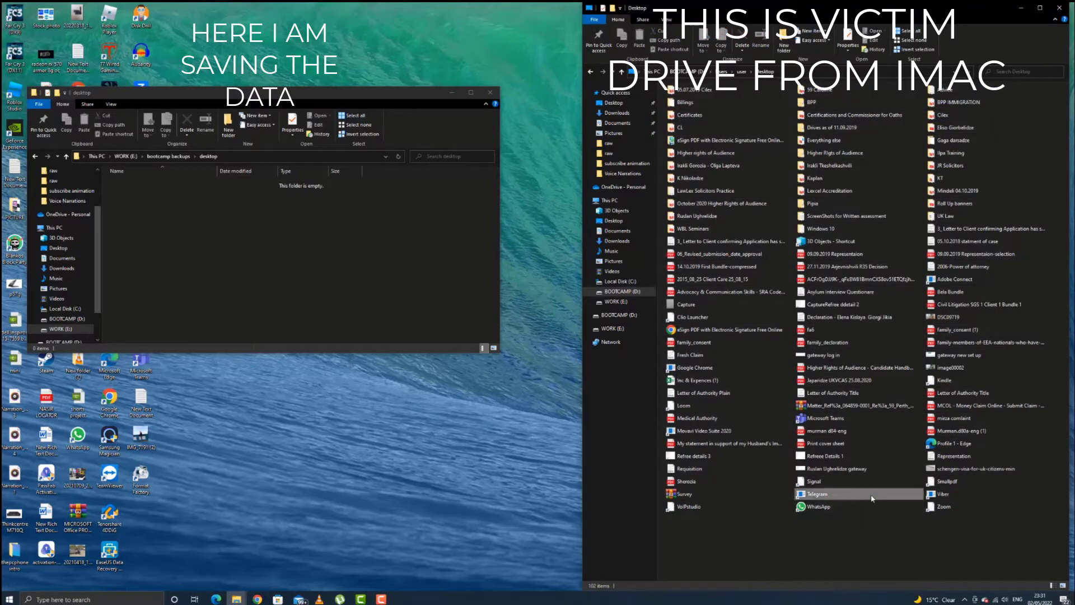
key(ctrl+a)
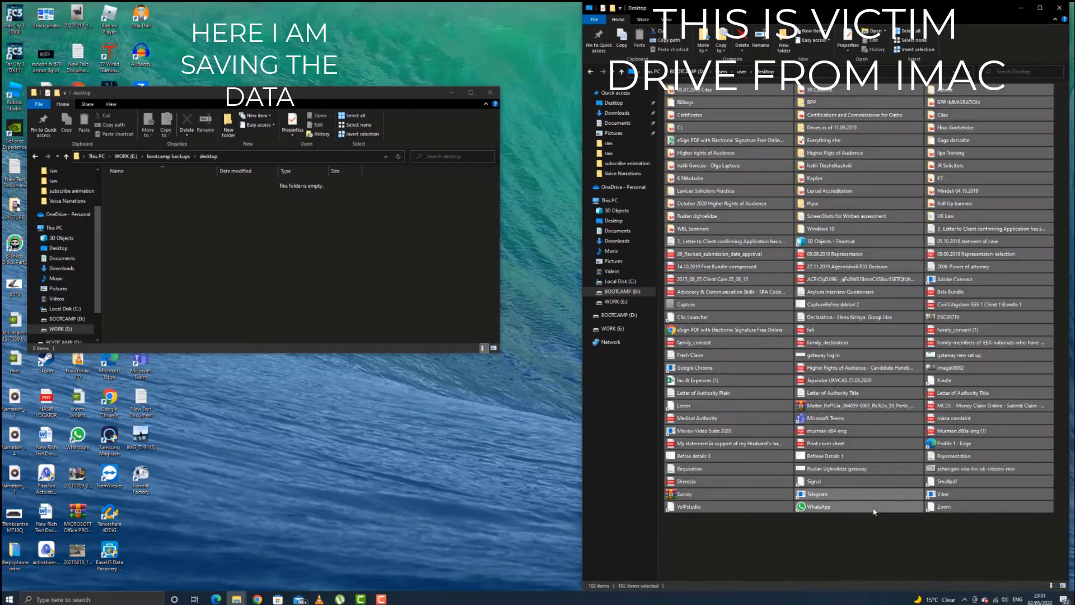
right_click(740, 226)
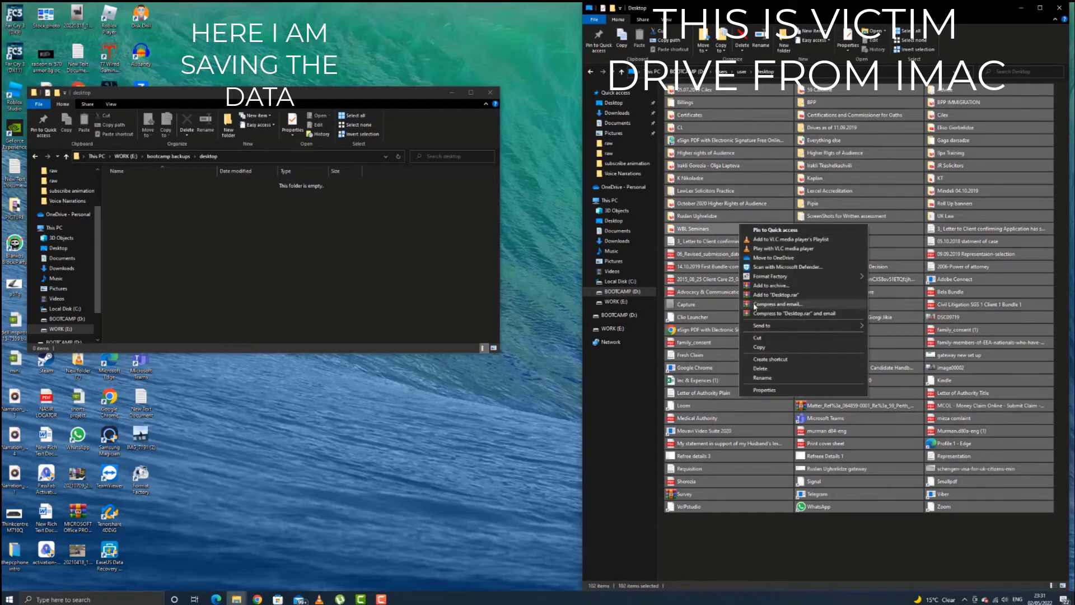
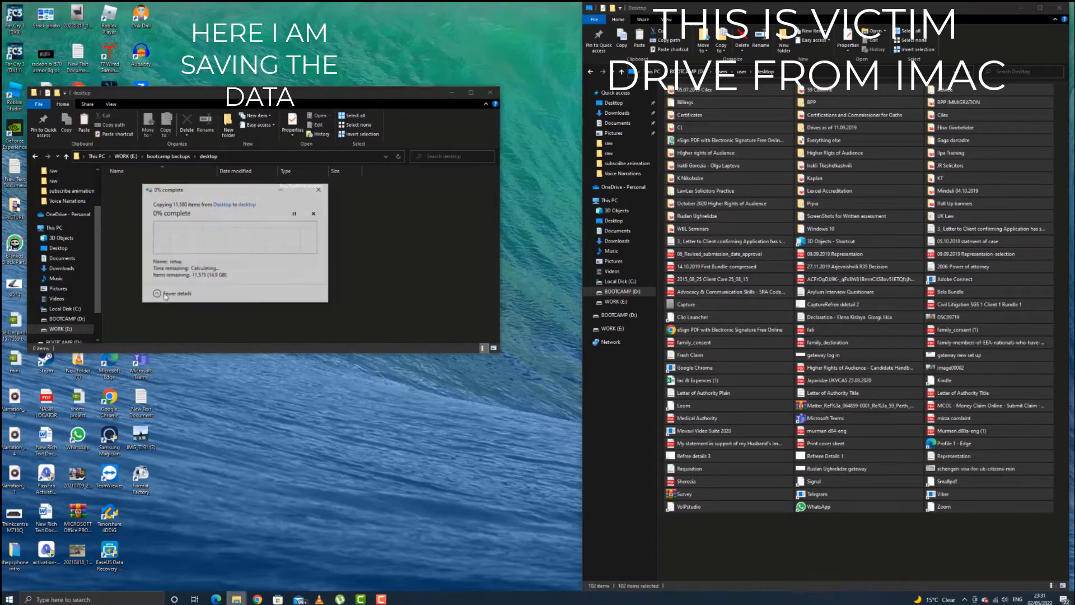
Move the Desktop copy progress aside, return the backup window to bootcamp backups and BOOTCAMP to the user folder.
drag(209, 185, 466, 42)
click(66, 156)
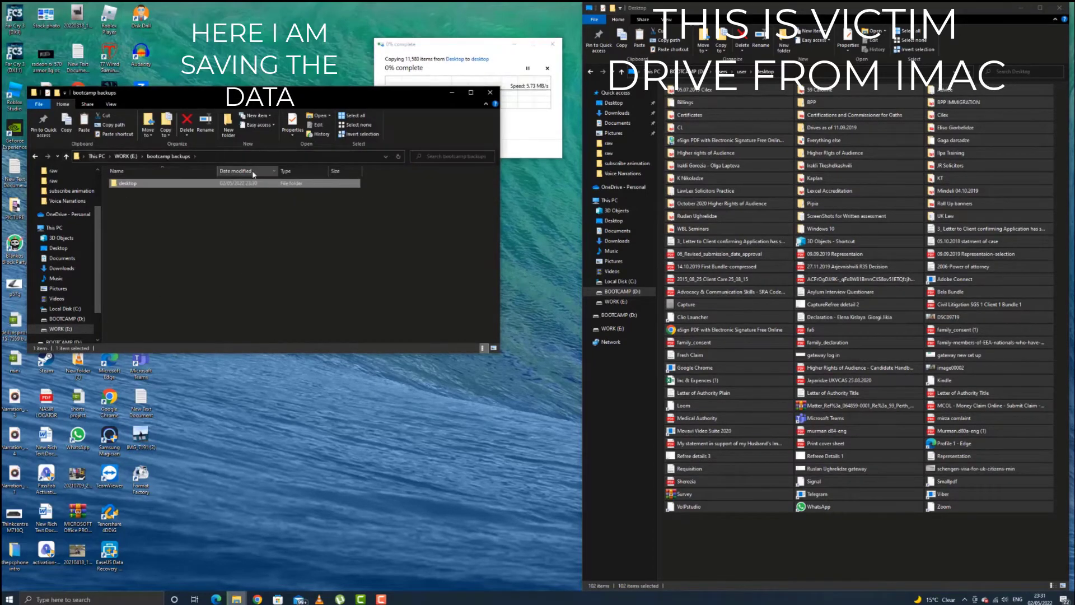
click(489, 52)
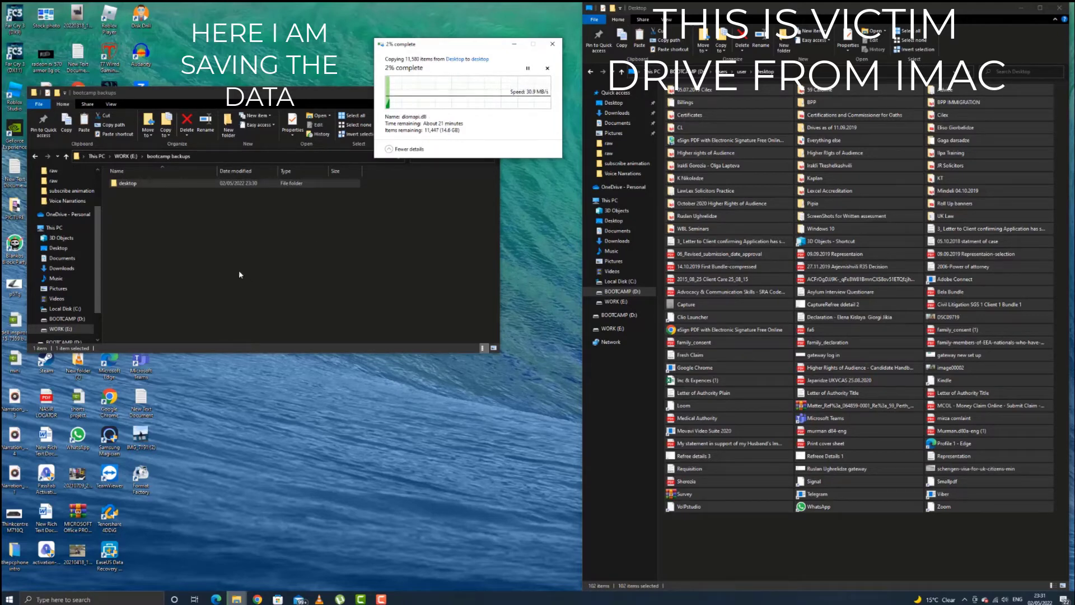
click(203, 234)
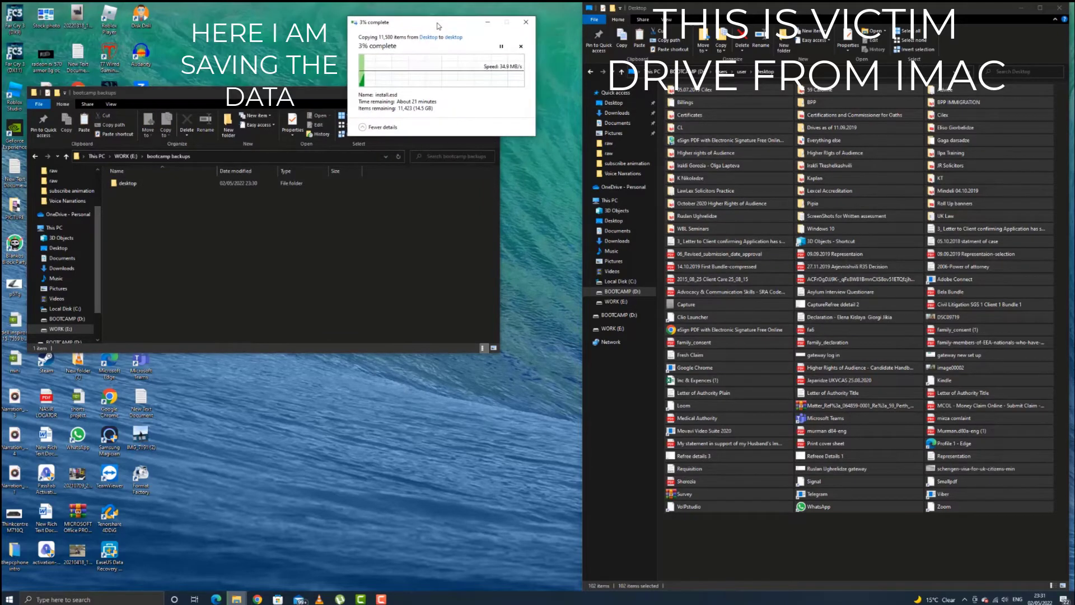
click(622, 71)
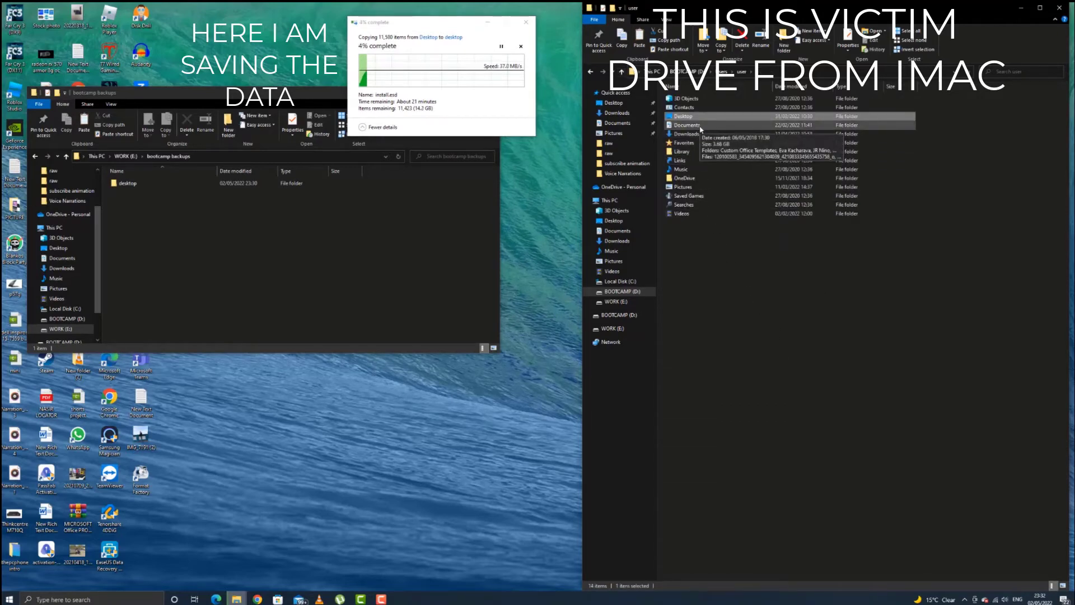
Open the iMac Documents folder, cancel an accidental paste and delete the stray WBL Seminars and Windows 10 folders.
double_click(700, 126)
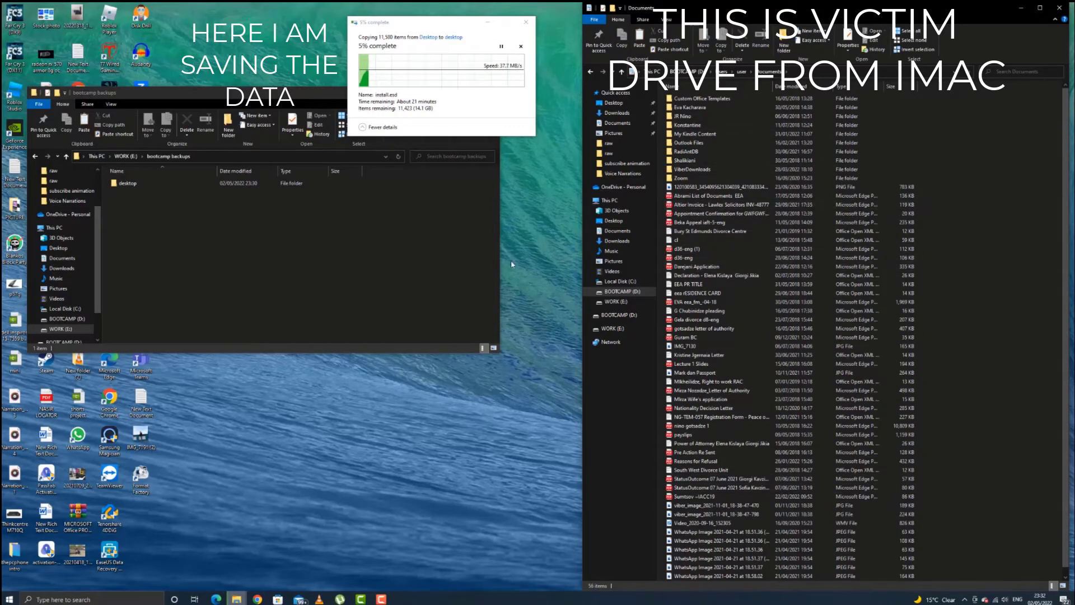
click(160, 222)
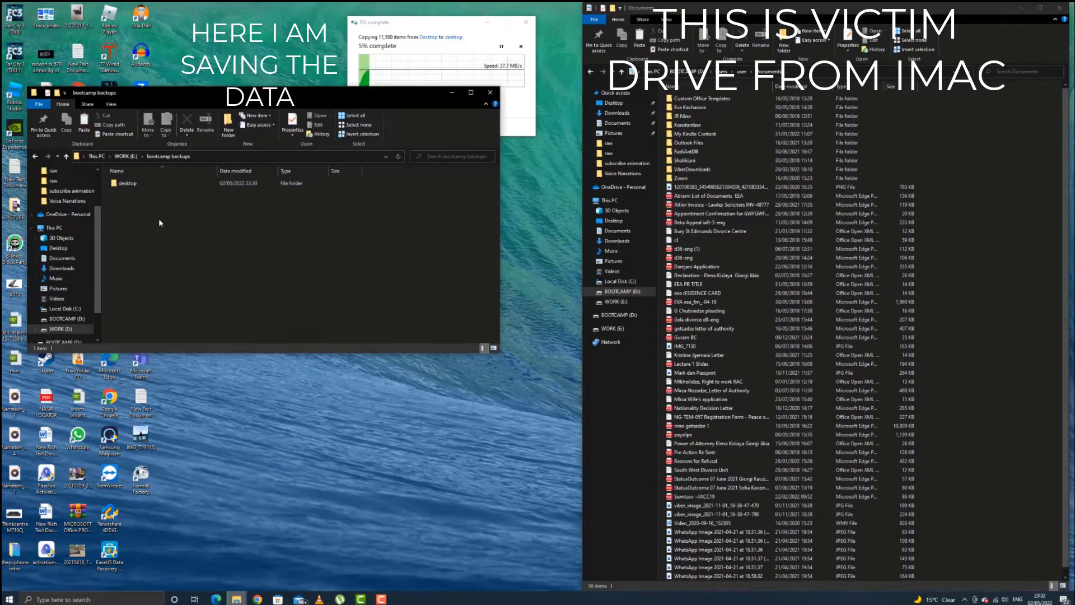
right_click(159, 219)
click(183, 280)
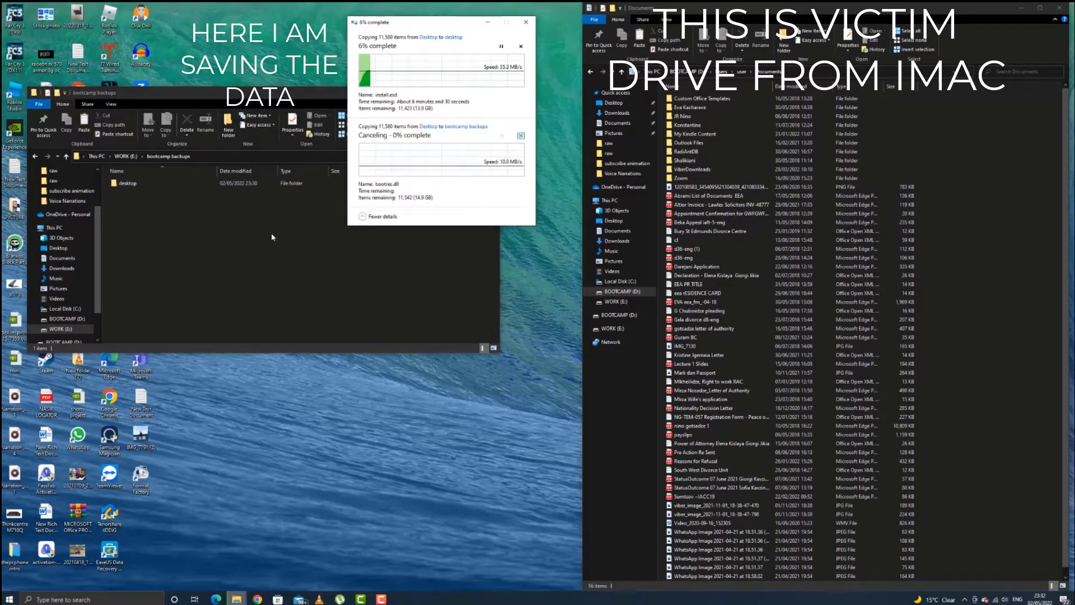
click(171, 231)
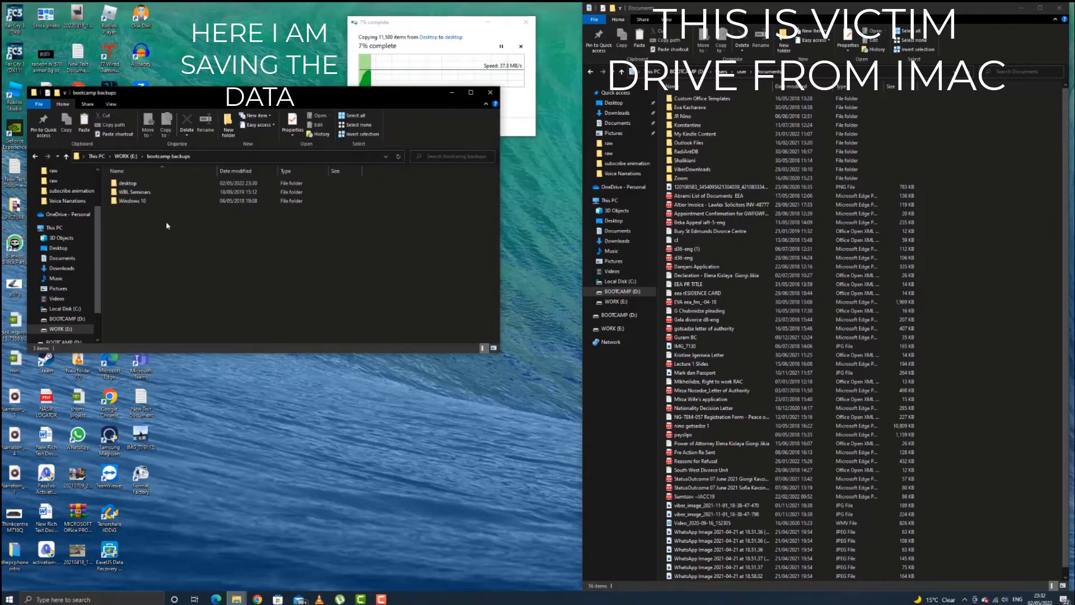
drag(167, 225, 128, 194)
key(Delete)
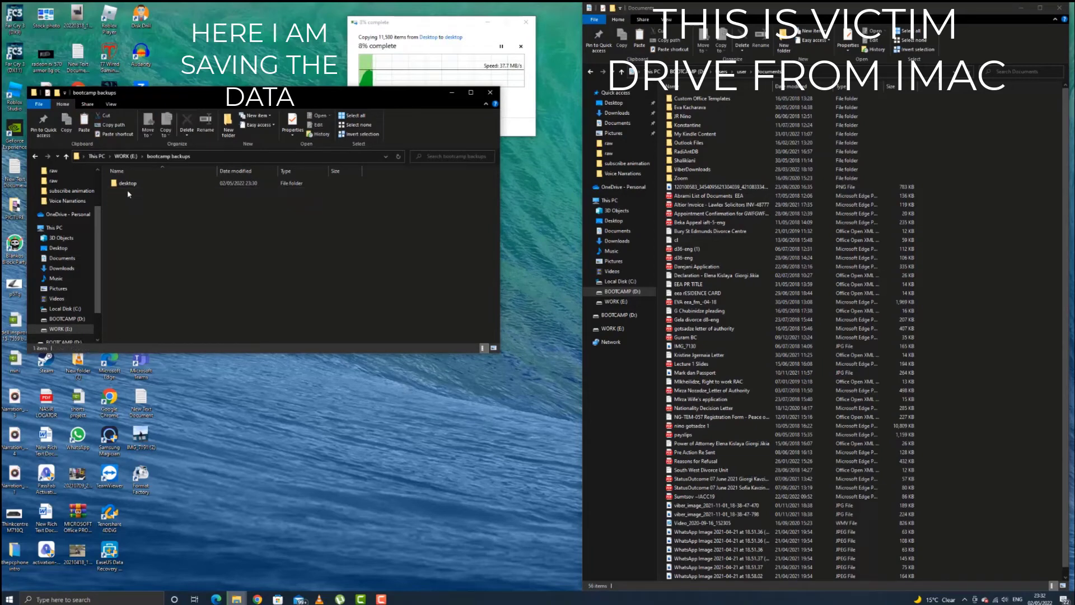
Create a new folder named 'documents' in bootcamp backups and open it.
right_click(118, 211)
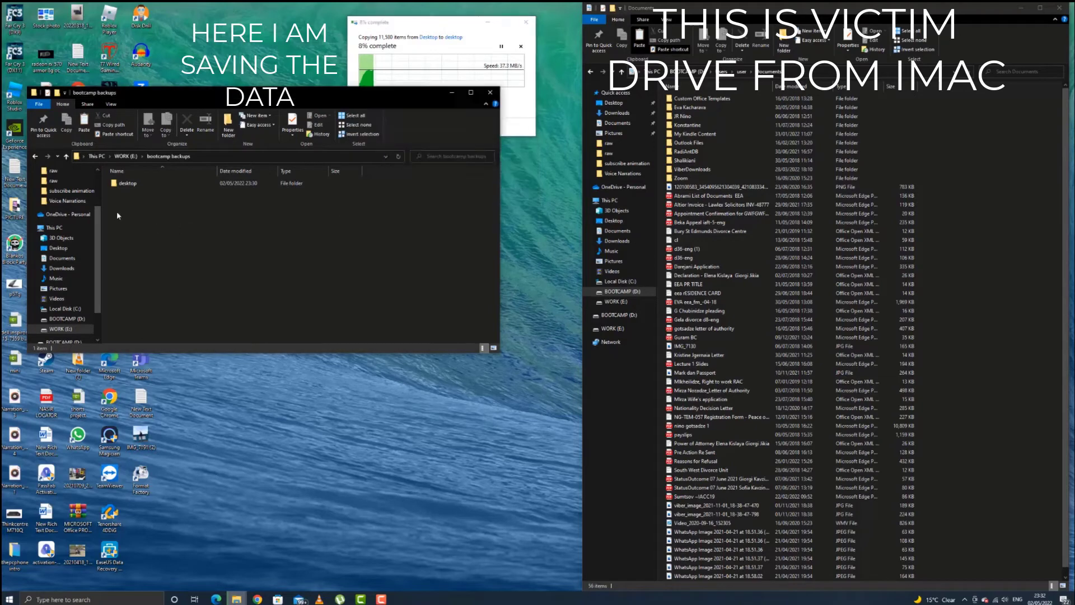
click(264, 244)
click(228, 126)
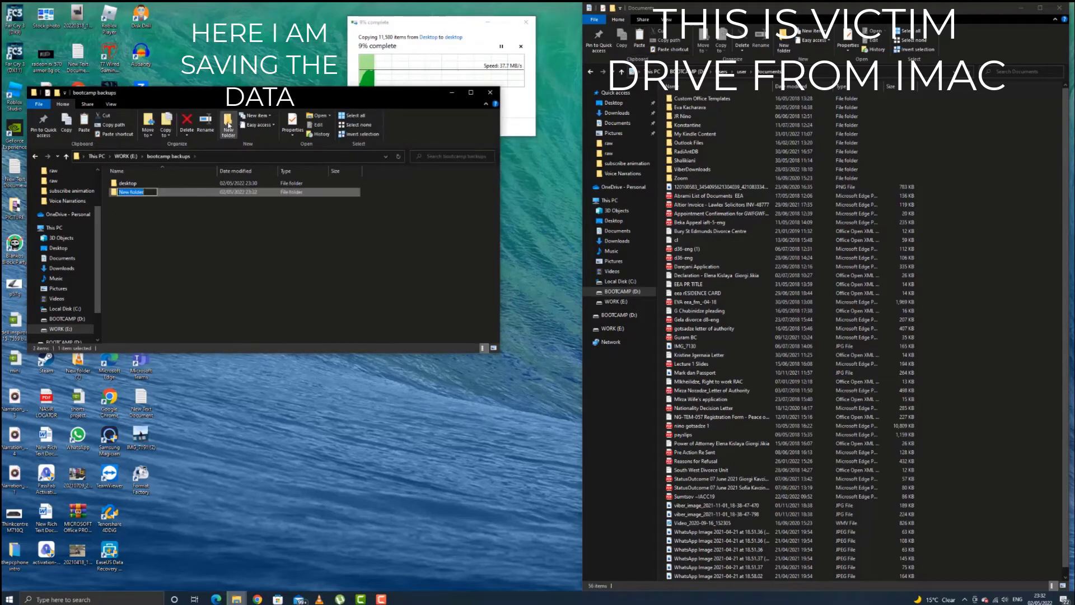
text(documents)
key(Return)
key(Return)
Copy all 56 iMac Documents items into the documents backup folder.
click(1004, 426)
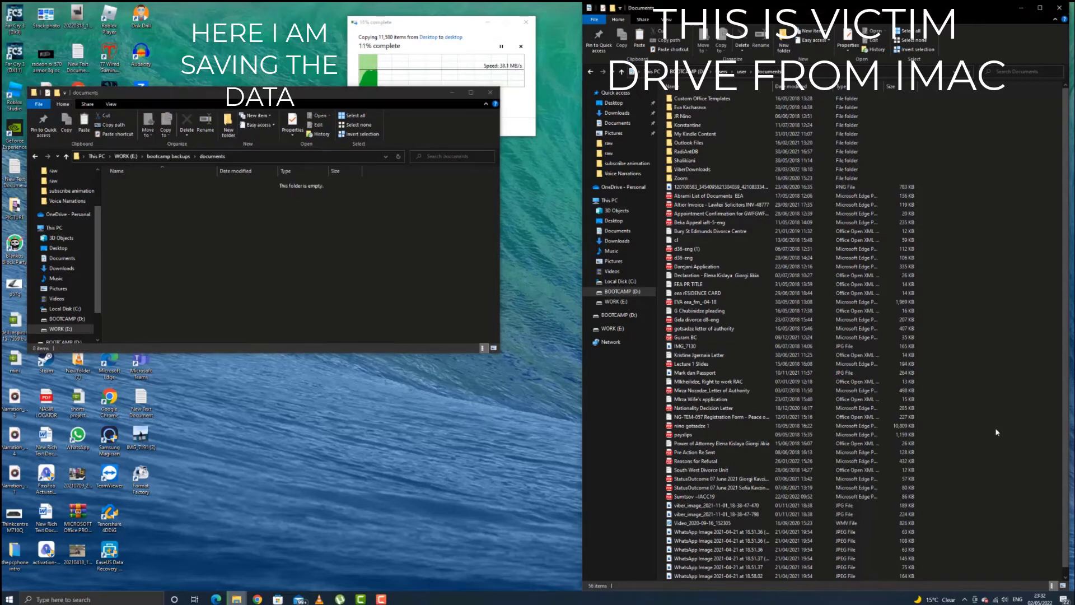
key(ctrl+a)
drag(833, 372, 241, 284)
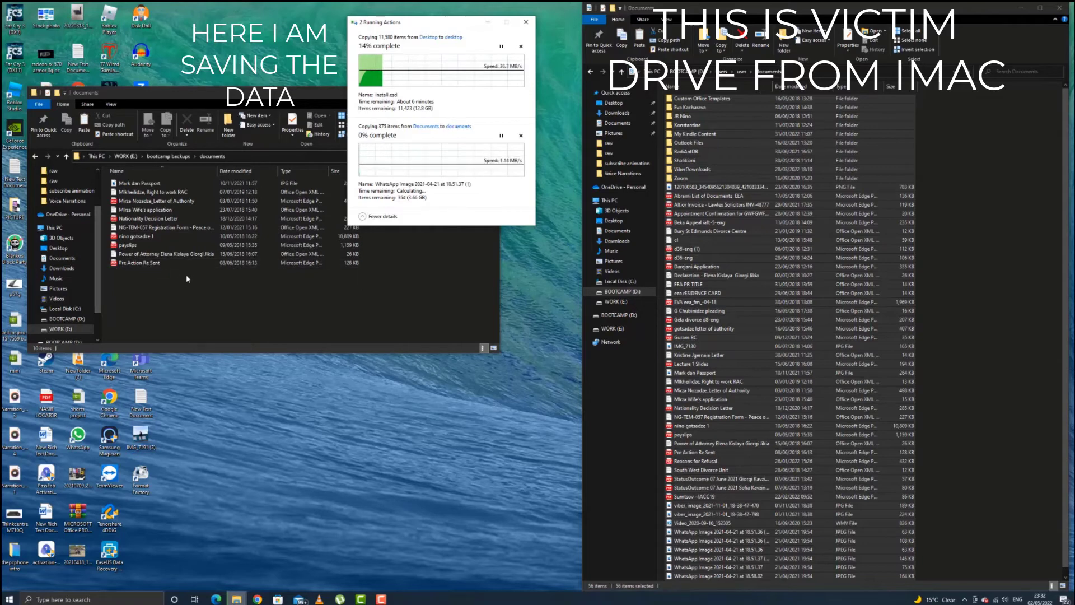
Copy every item from the iMac Downloads folder into the bootcamp backups downloads folder.
click(66, 156)
click(622, 72)
double_click(695, 133)
key(ctrl+a)
double_click(128, 192)
drag(696, 137, 235, 314)
click(66, 157)
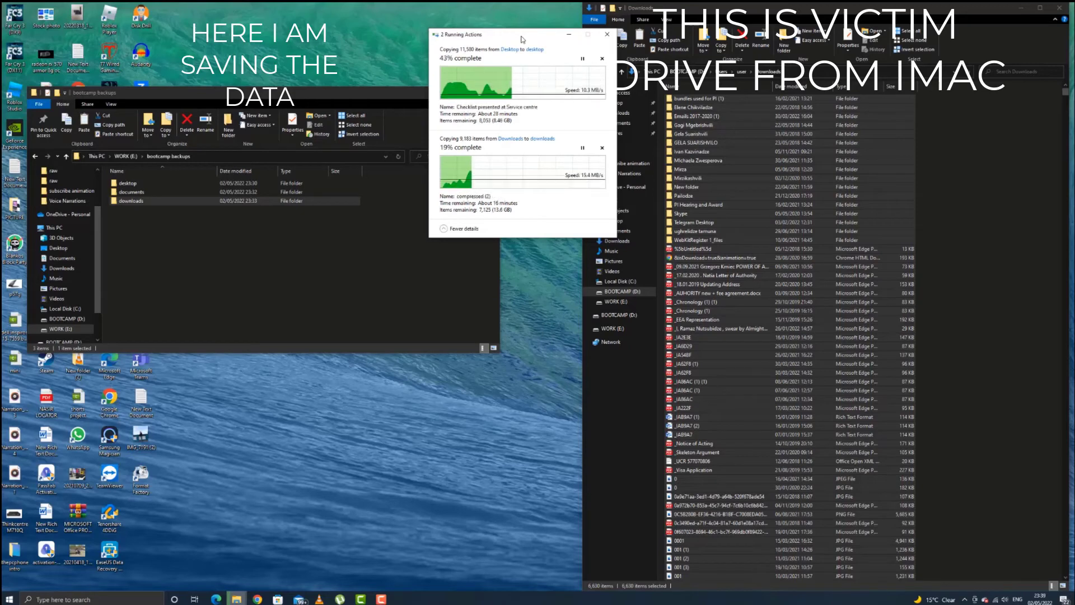
key(alt+Left)
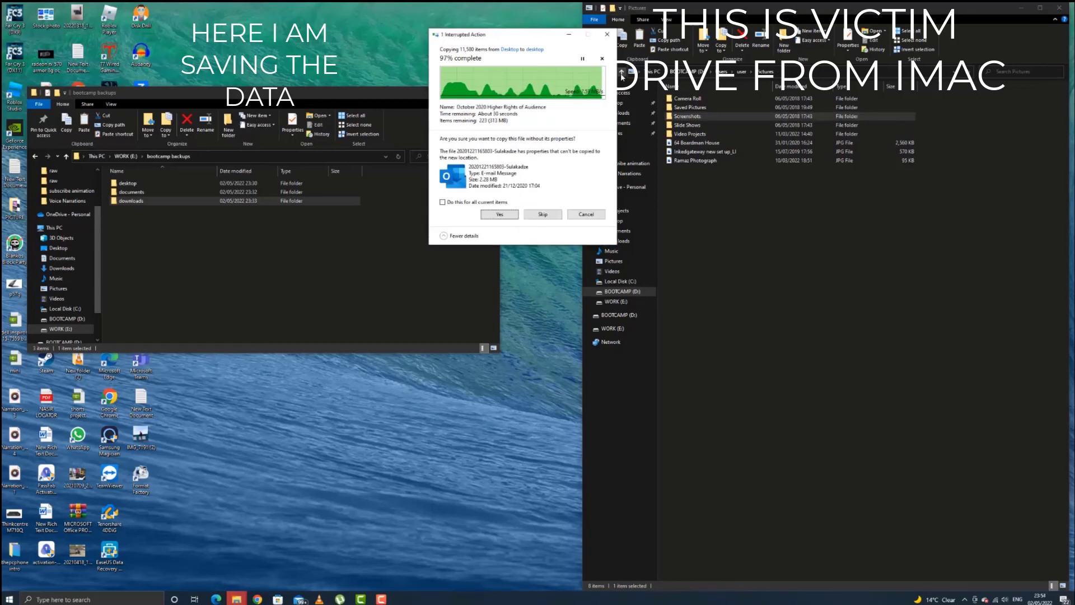
Let the Desktop copy finish without file properties, then open the documents backup and the iMac Videos folder.
click(500, 214)
double_click(131, 192)
click(612, 271)
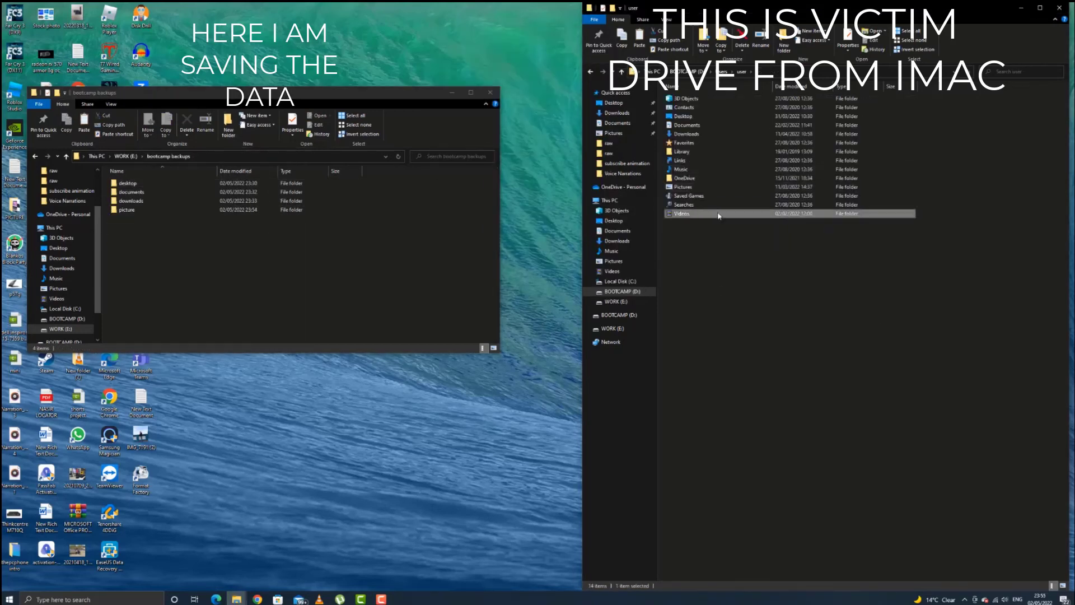
drag(790, 190, 739, 94)
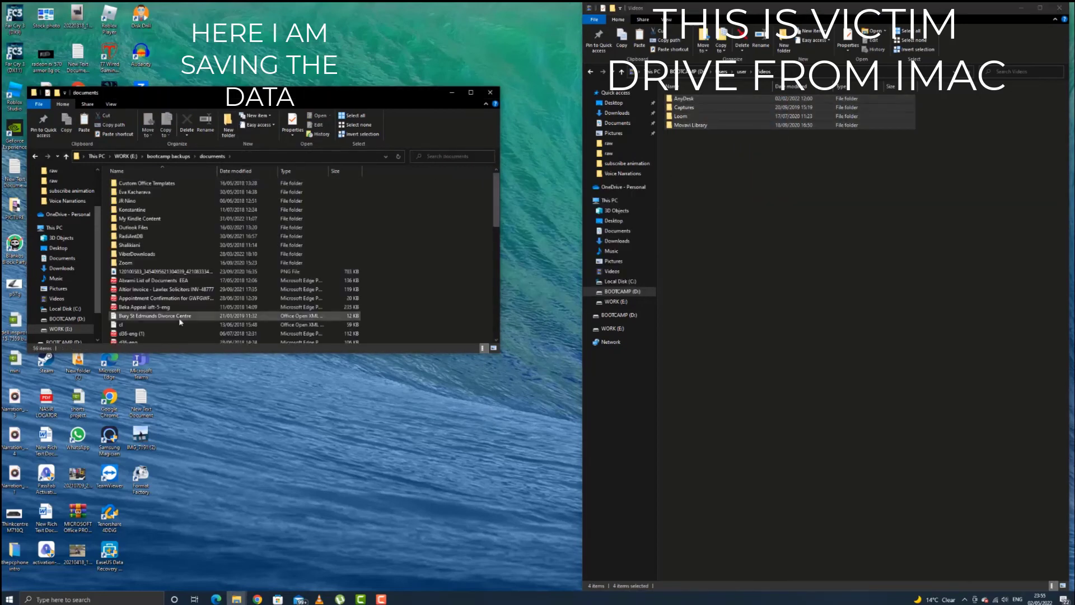
Open the backed-up Altior invoice PDF to verify the copy, then close it.
click(175, 290)
double_click(175, 289)
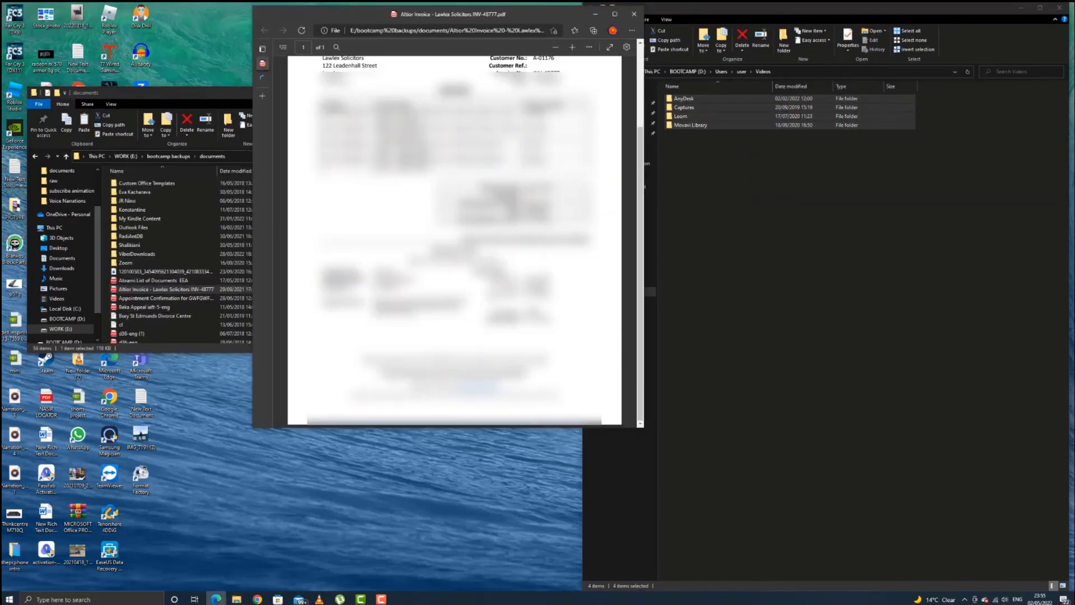
click(636, 12)
Close the remaining Explorer windows, eject the USB 2.0 Cable drive, and bring up the screen recorder.
key(alt+F4)
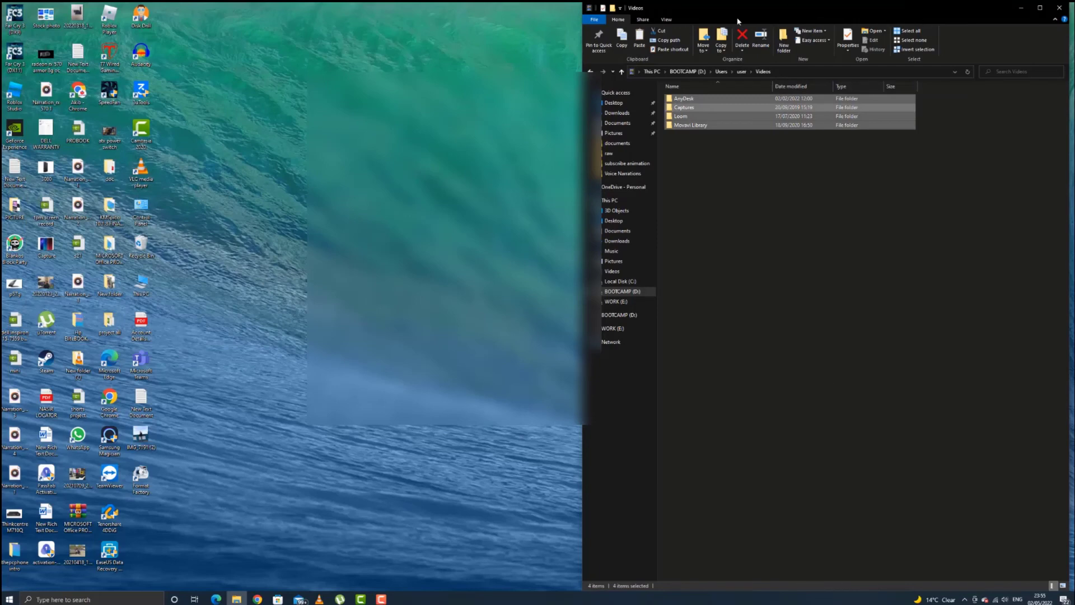
key(alt+F4)
click(965, 599)
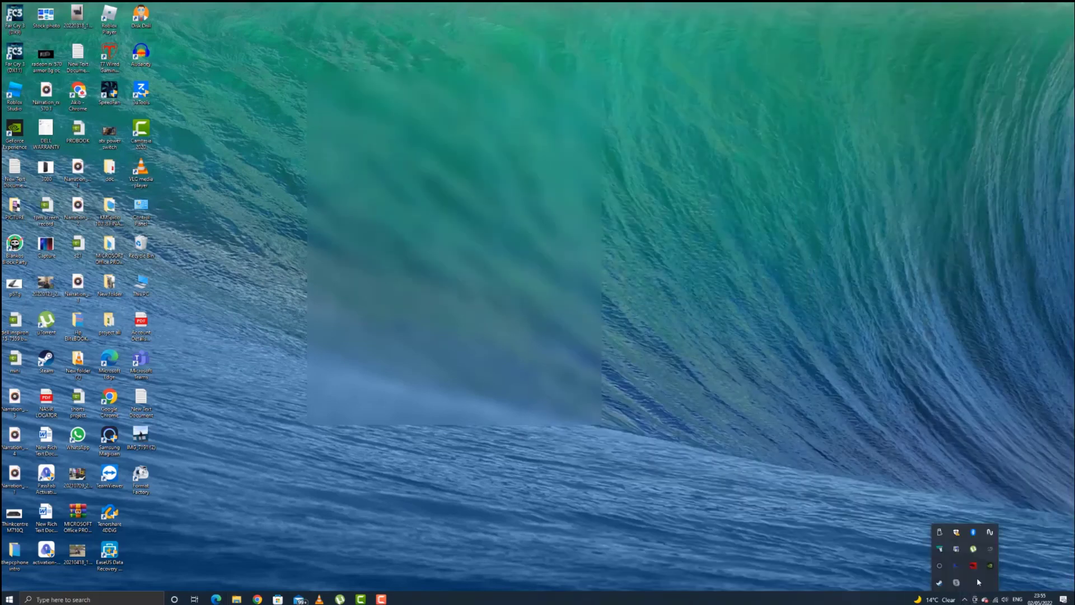
click(975, 571)
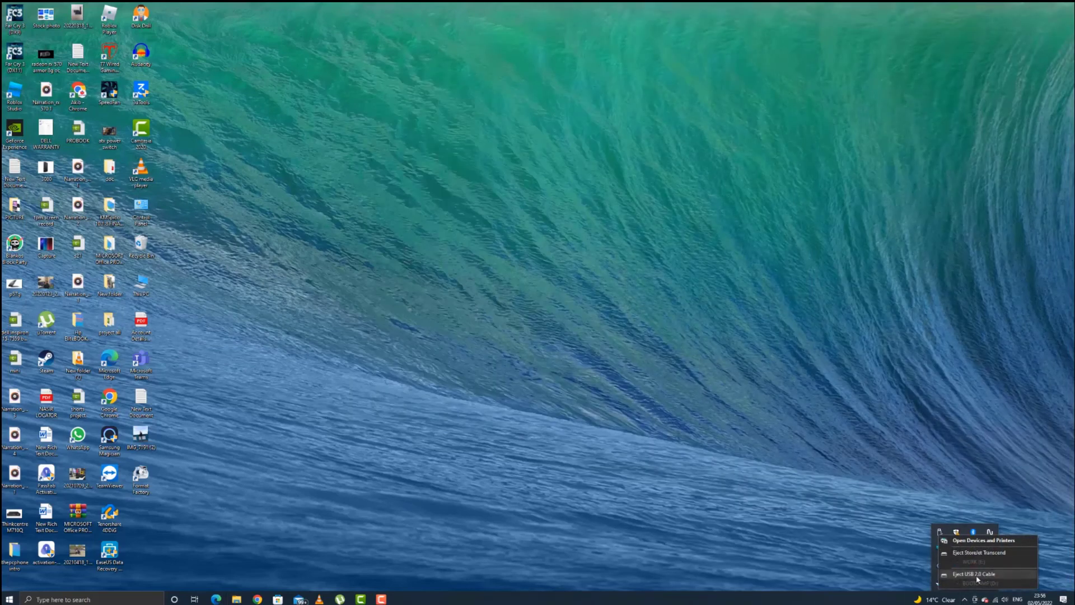
click(977, 577)
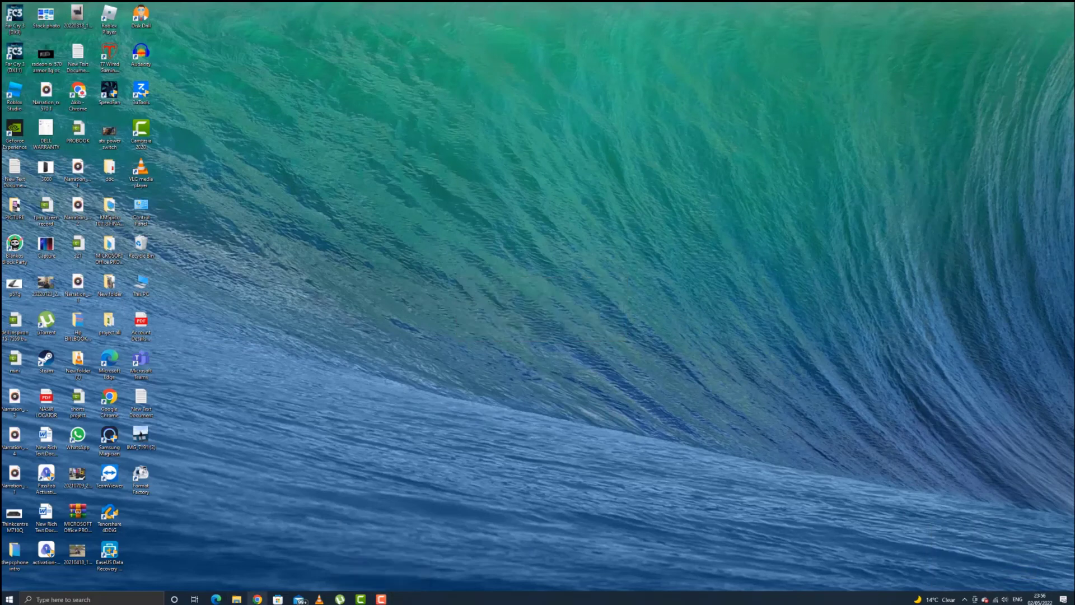
mouse_move(382, 600)
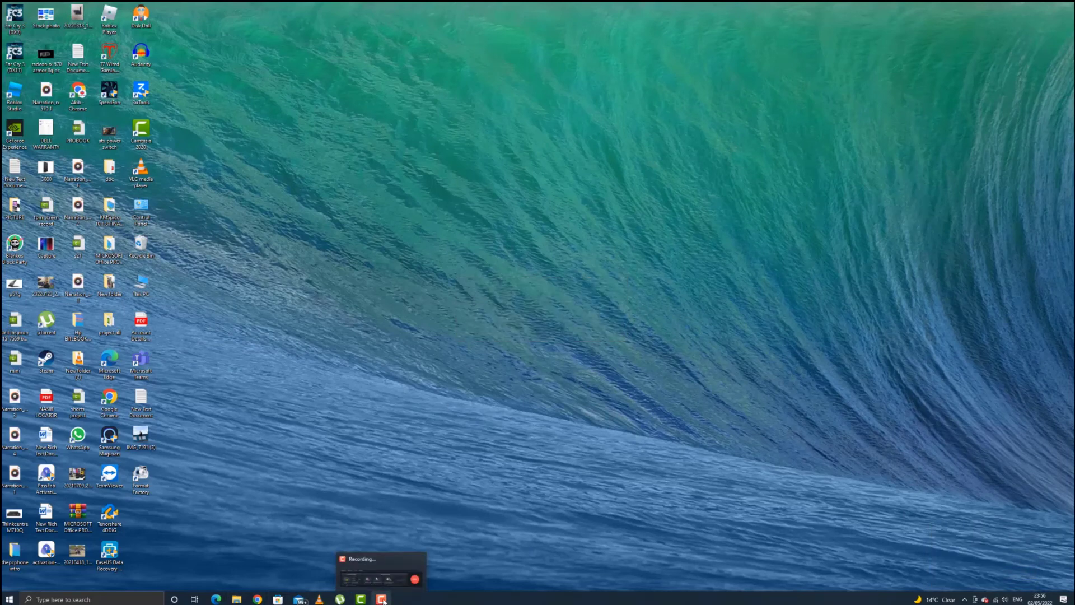
click(404, 579)
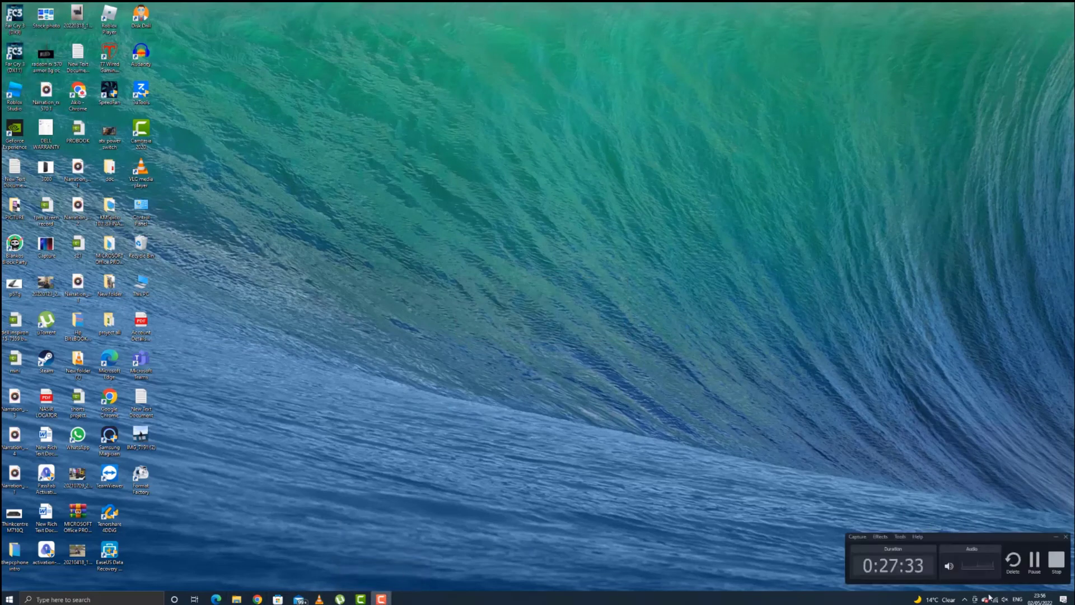